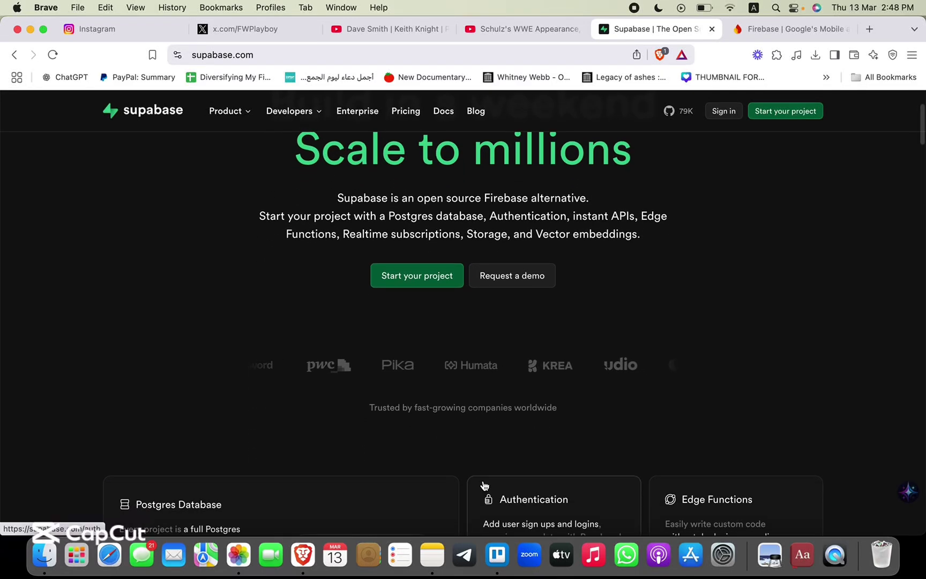
scroll(484, 486, down, 2)
scroll(484, 479, down, 2)
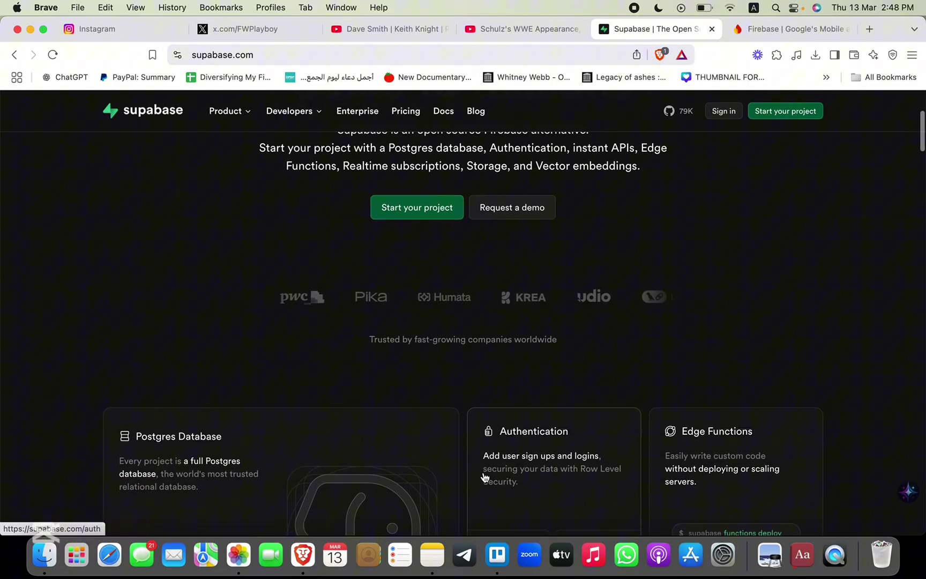
scroll(485, 477, down, 2)
scroll(484, 477, down, 3)
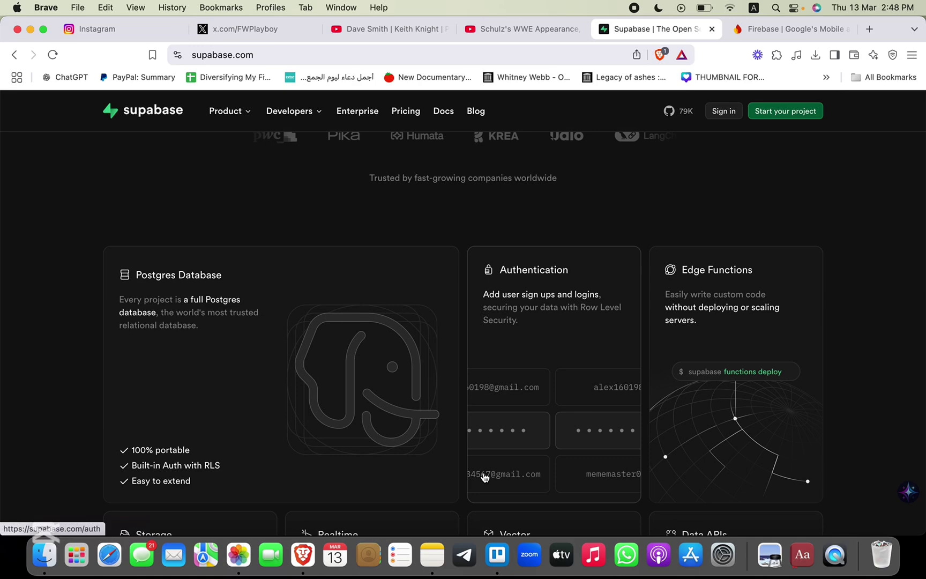
scroll(485, 477, down, 2)
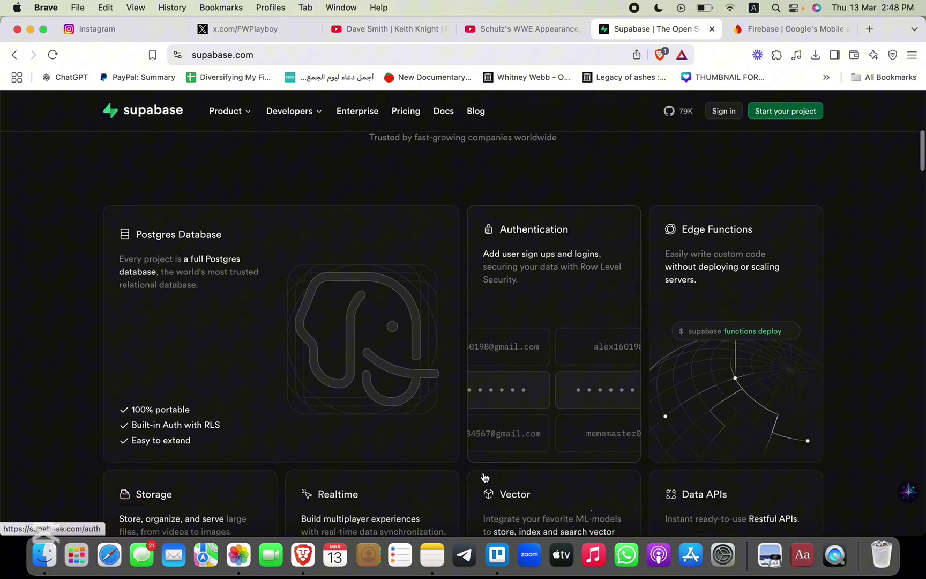
scroll(485, 477, down, 3)
scroll(484, 477, down, 1)
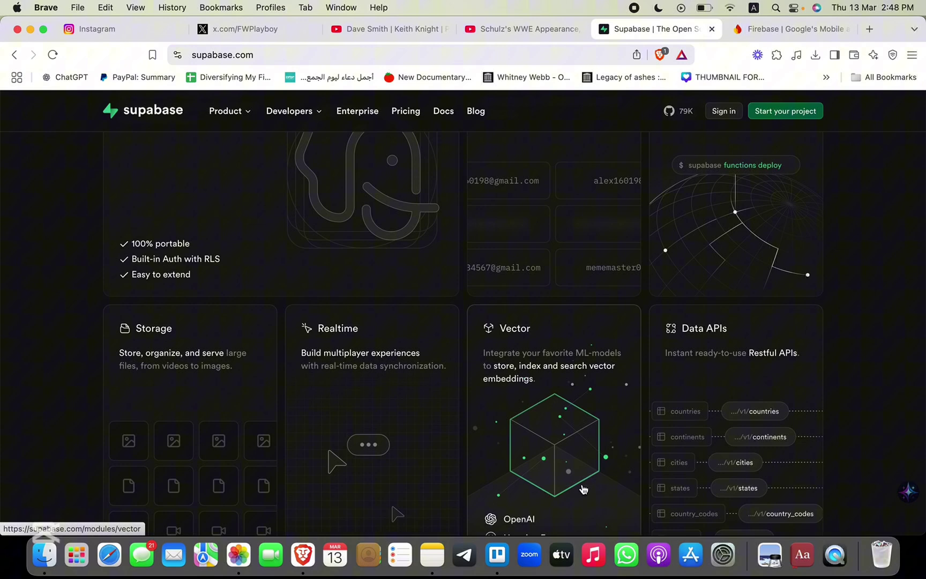
scroll(583, 489, down, 1)
scroll(583, 488, down, 1)
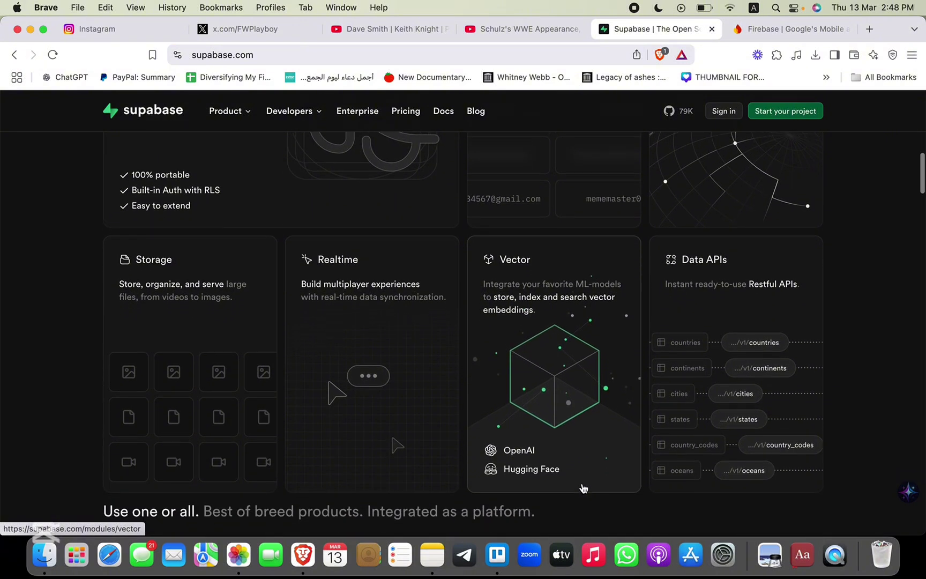
scroll(584, 489, down, 1)
scroll(584, 488, down, 2)
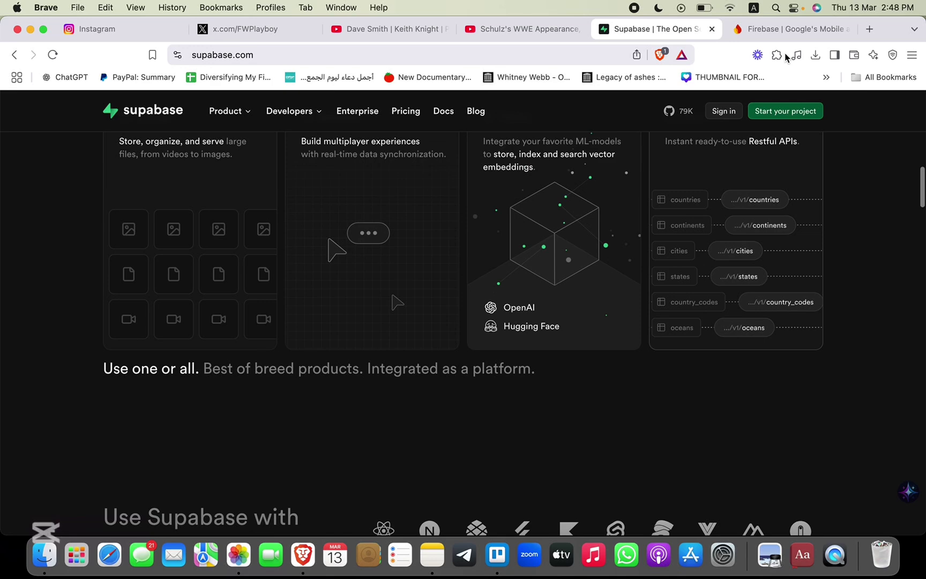
After Supabase's database, auth, functions and storage cards, switch to the Firebase homepage
click(796, 34)
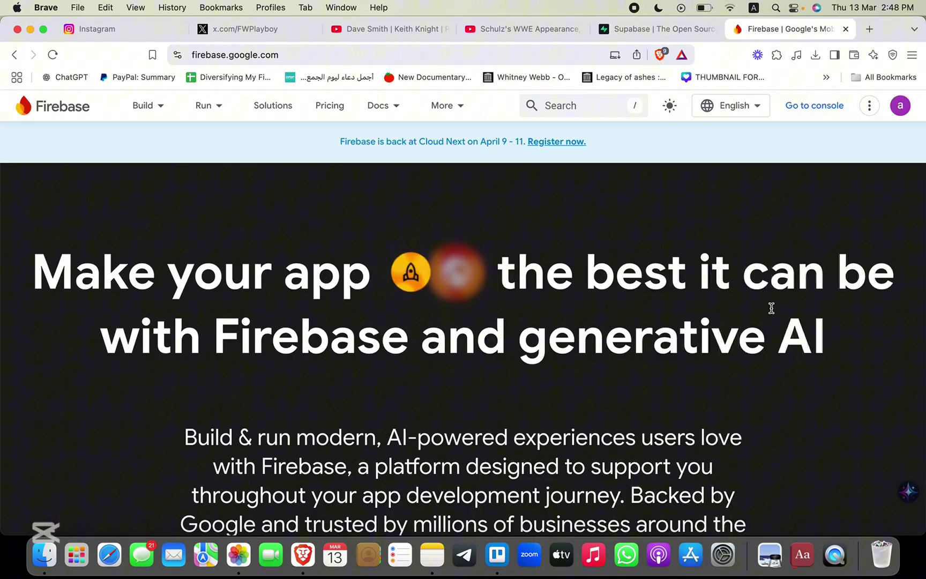
scroll(771, 310, down, 1)
scroll(771, 309, down, 1)
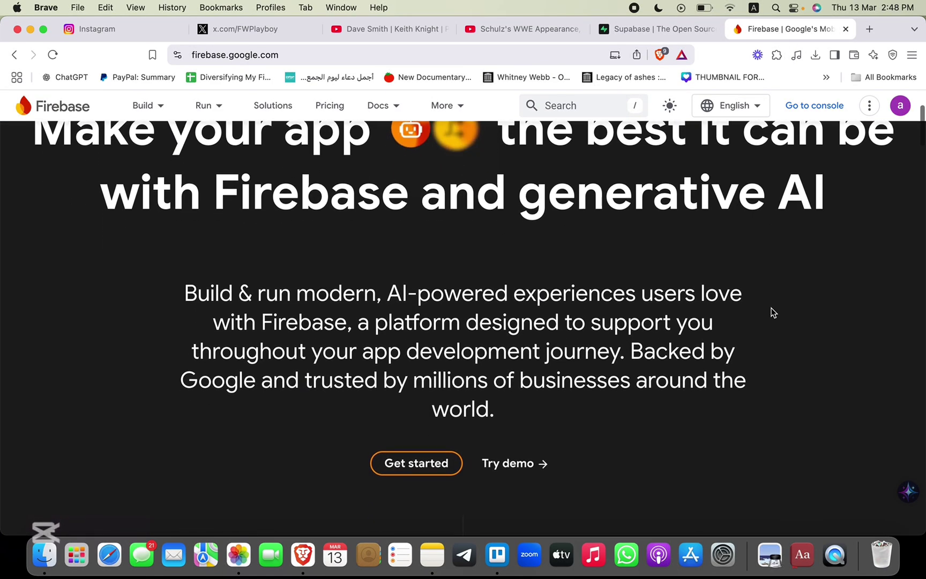
scroll(771, 308, down, 1)
scroll(771, 311, down, 2)
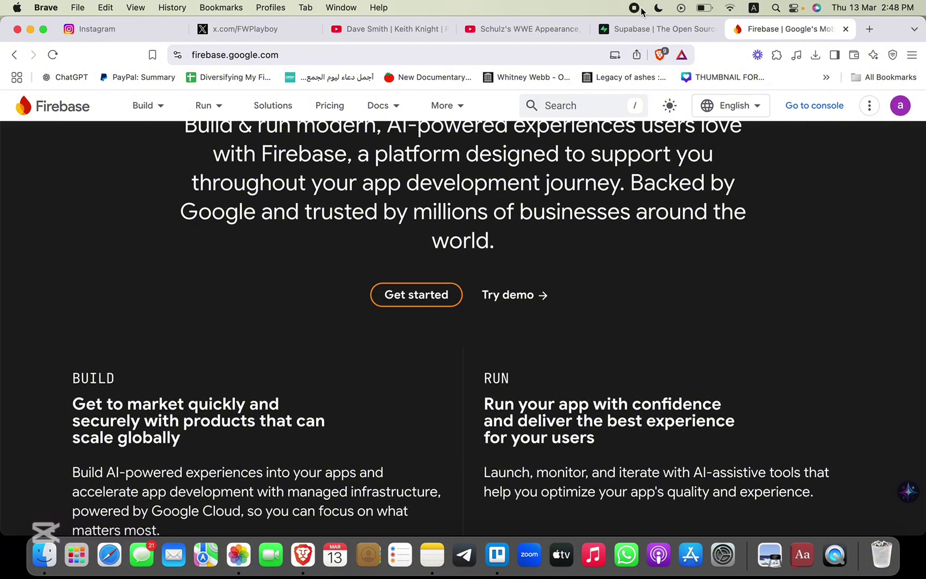
Flip to Supabase's framework-support row, then back to Firebase's Build and Run sections
click(643, 31)
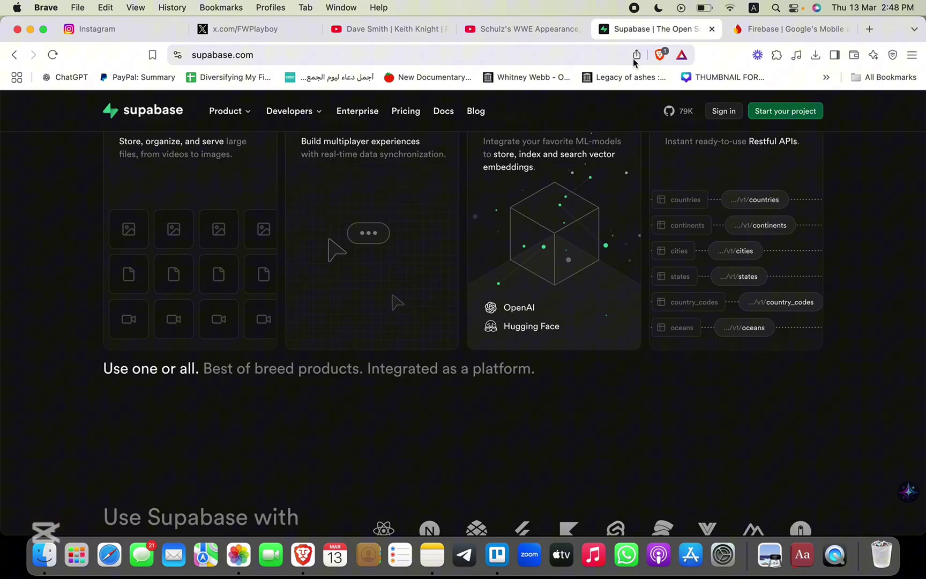
scroll(612, 295, down, 2)
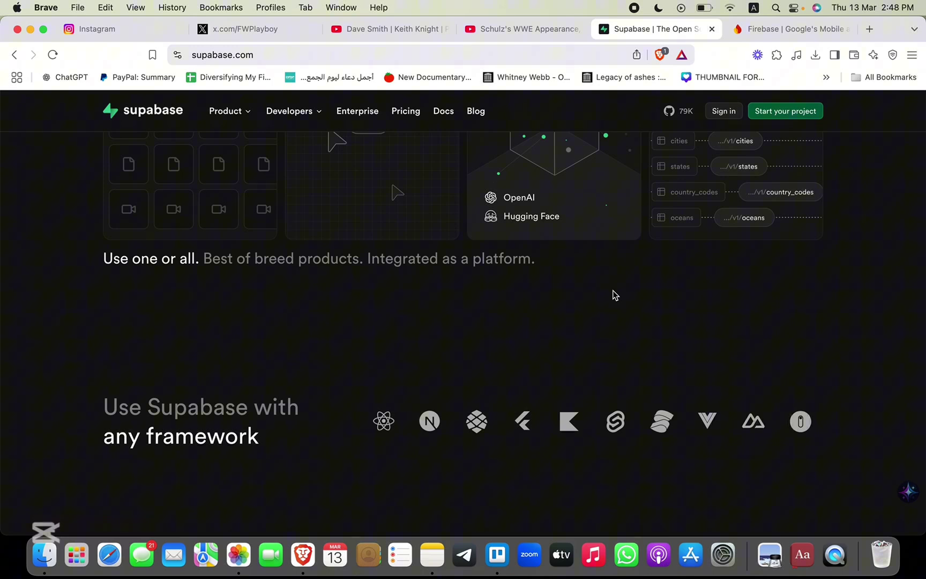
scroll(612, 295, down, 1)
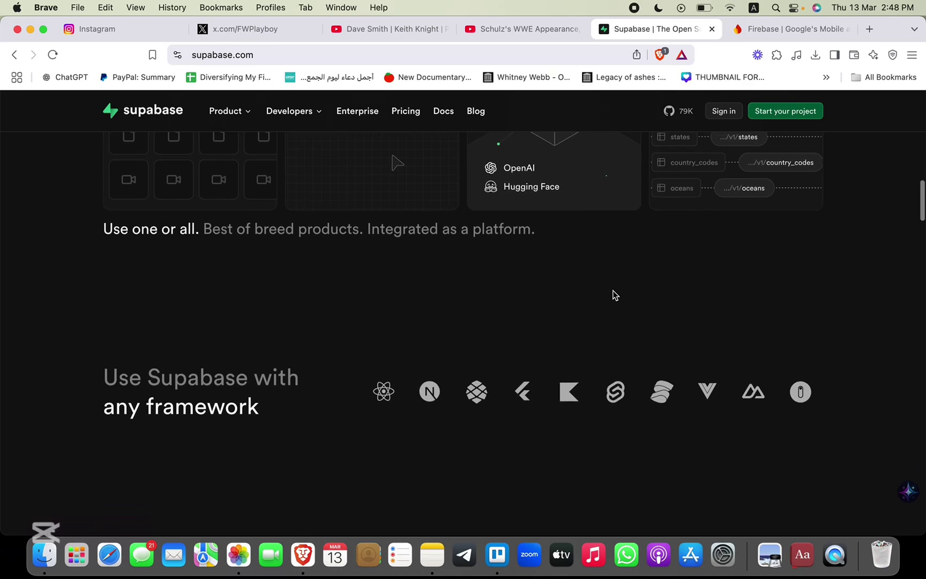
click(764, 29)
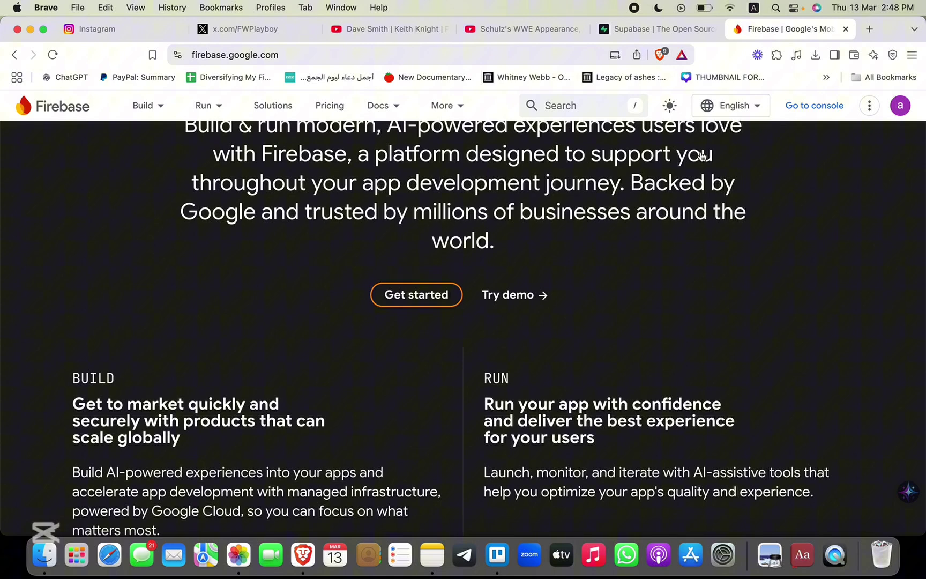
scroll(654, 267, down, 2)
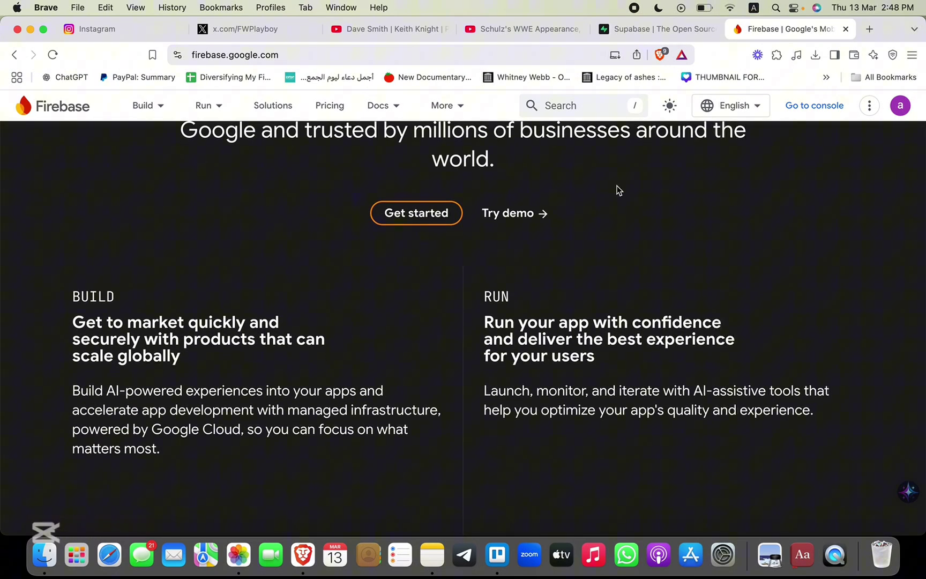
Alternate between Supabase and Firebase, ending on Supabase's 'Start building in seconds' templates
click(634, 32)
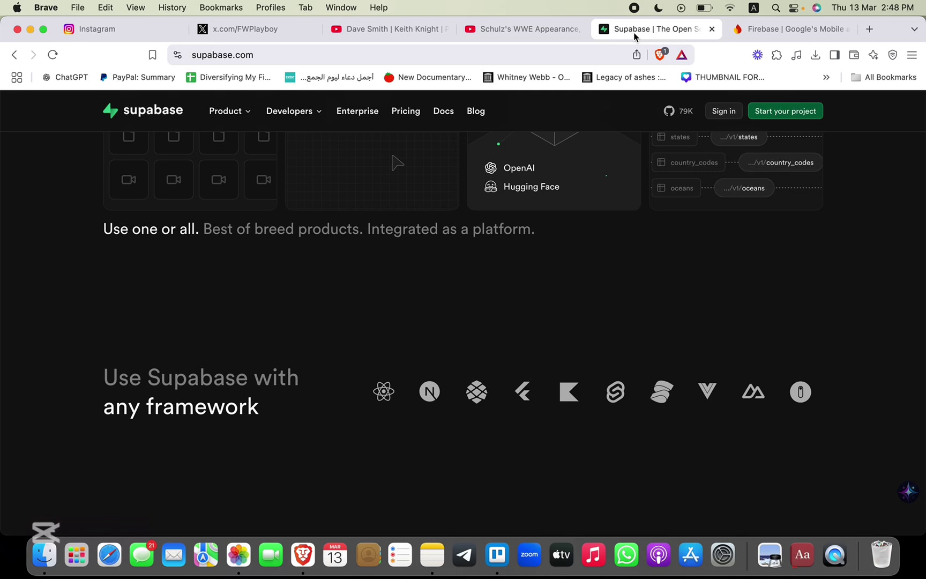
scroll(724, 498, down, 1)
scroll(725, 498, down, 1)
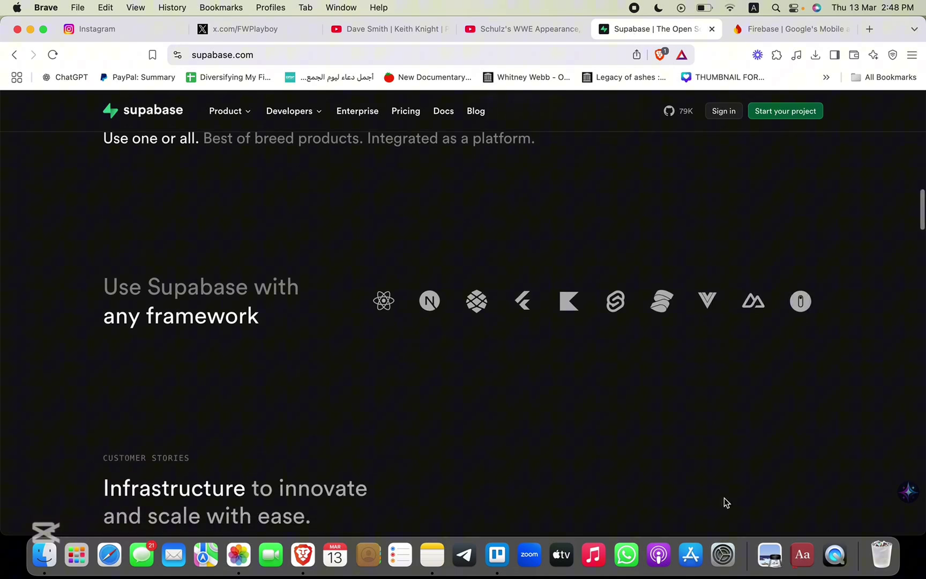
scroll(725, 497, down, 1)
scroll(724, 498, down, 1)
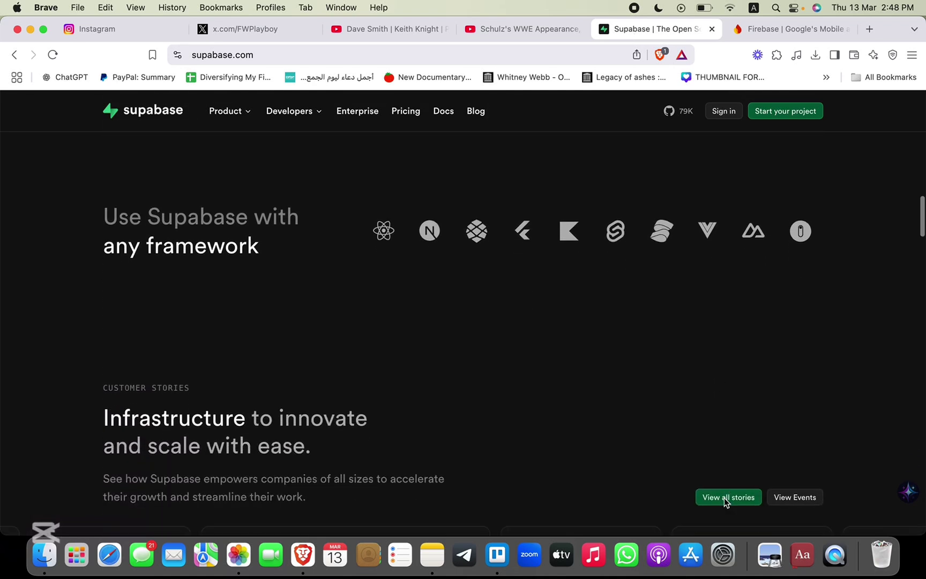
scroll(725, 498, down, 3)
scroll(725, 498, down, 1)
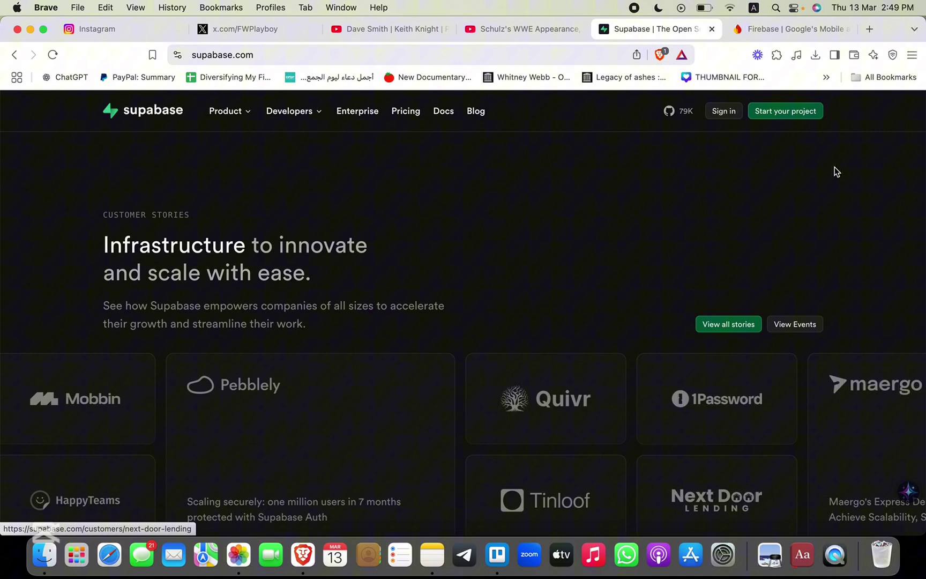
click(796, 29)
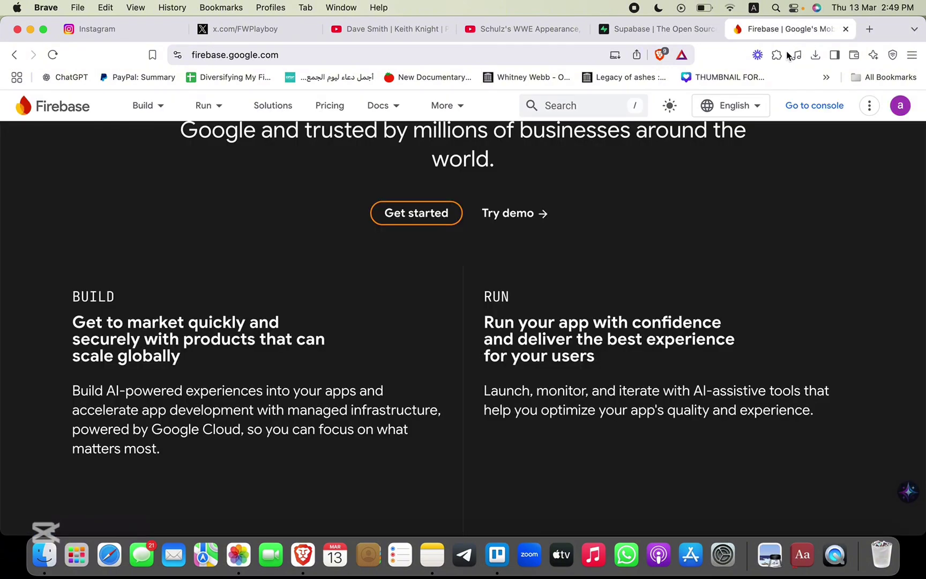
scroll(697, 267, down, 1)
scroll(697, 266, down, 5)
scroll(698, 268, down, 1)
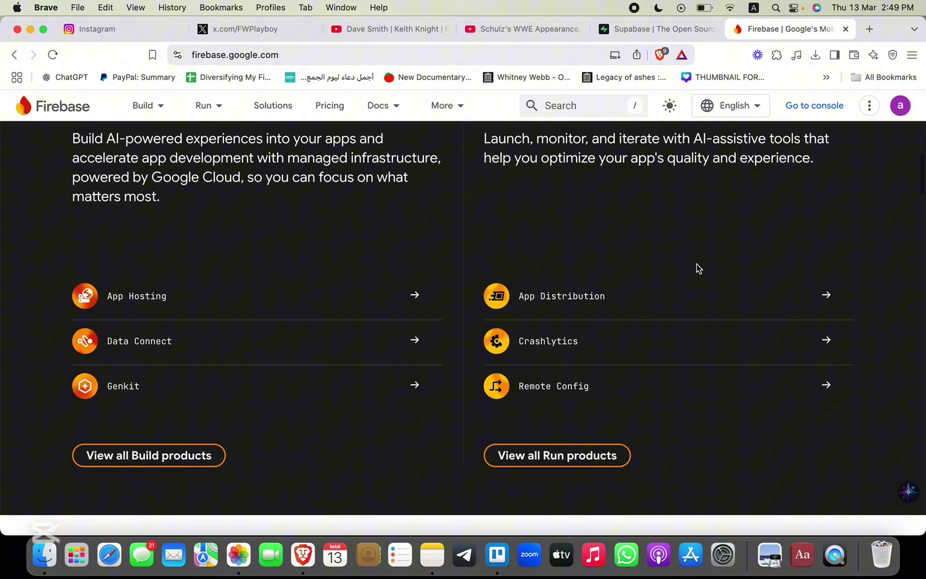
click(630, 36)
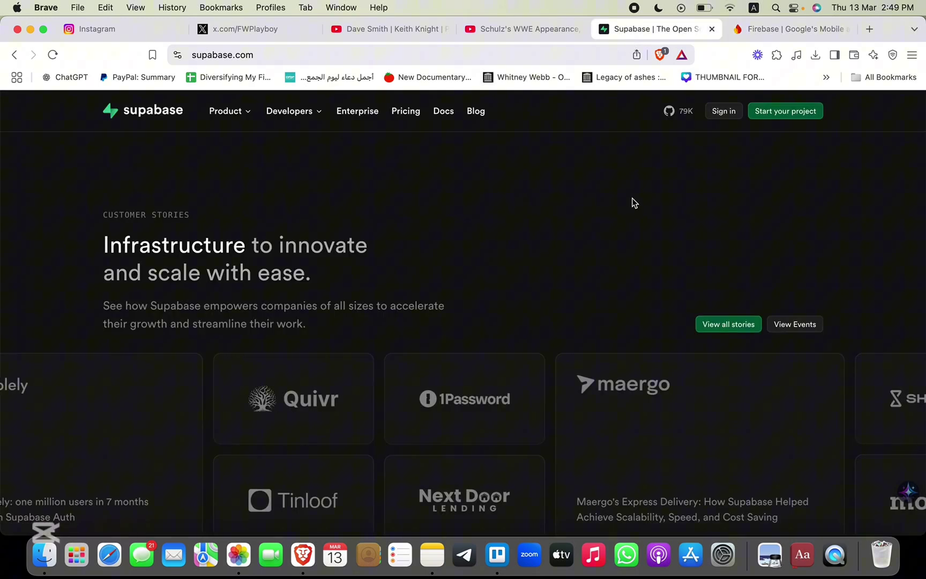
scroll(632, 202, down, 2)
scroll(632, 202, down, 1)
scroll(632, 203, down, 4)
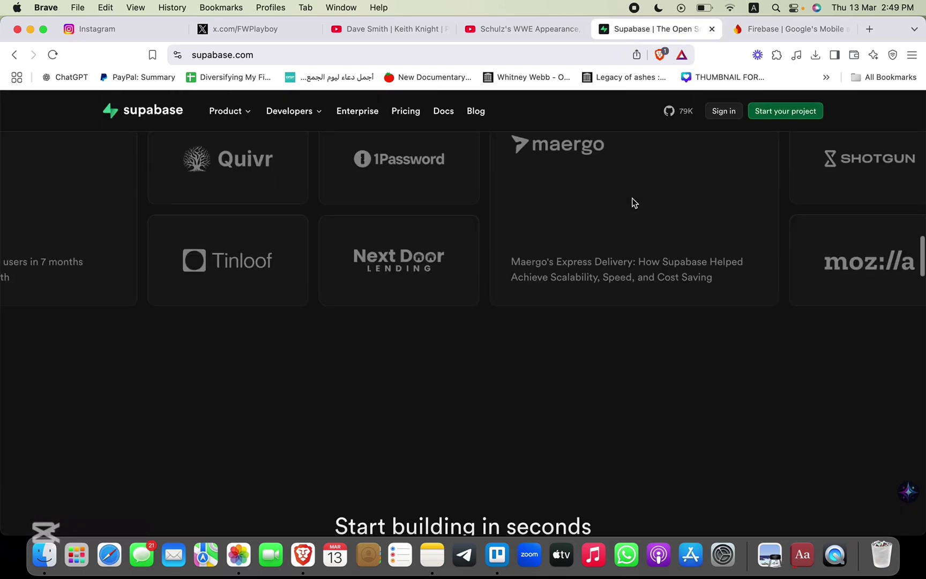
scroll(632, 203, down, 2)
scroll(631, 203, down, 1)
scroll(632, 204, down, 1)
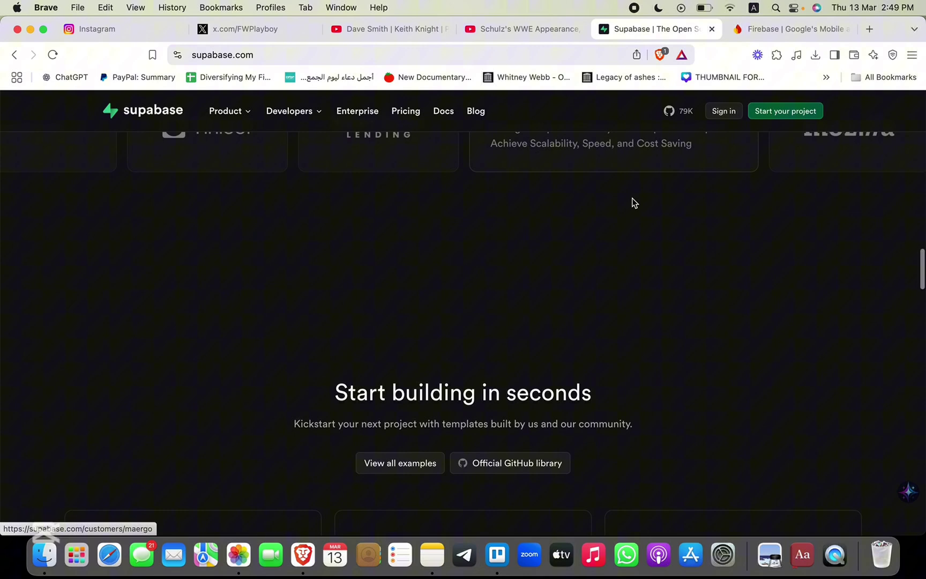
scroll(632, 203, down, 3)
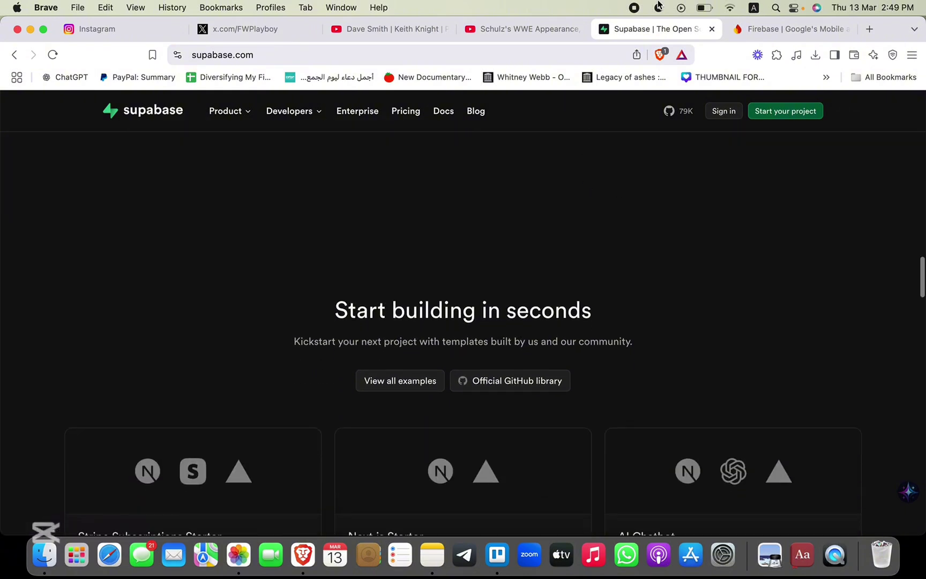
click(769, 28)
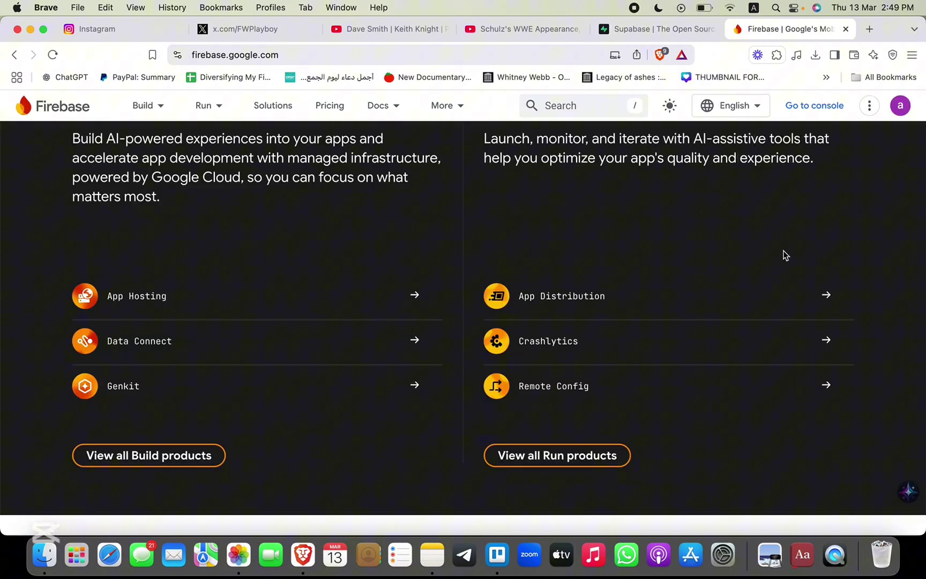
scroll(782, 248, down, 1)
scroll(782, 250, down, 3)
scroll(782, 250, down, 2)
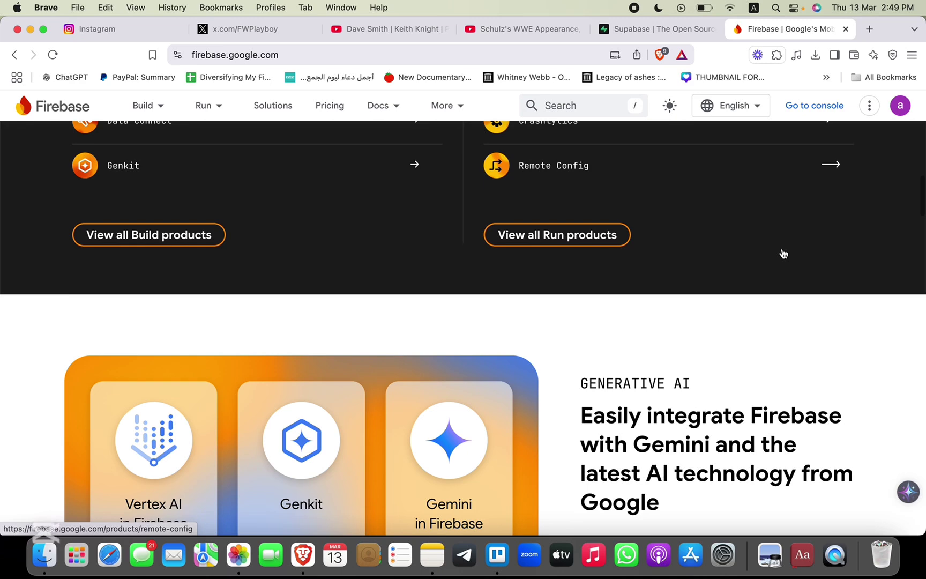
scroll(782, 249, down, 1)
scroll(782, 250, down, 1)
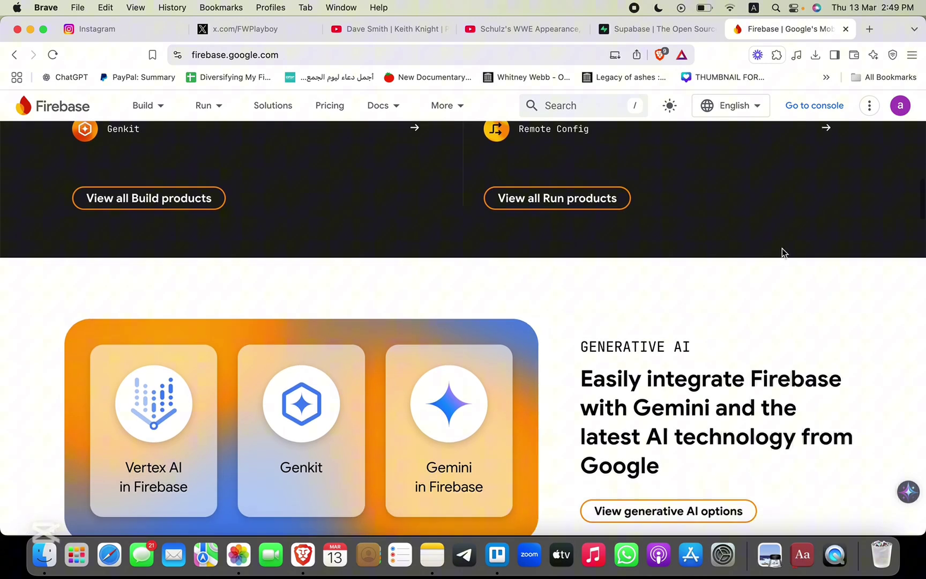
scroll(783, 249, down, 1)
scroll(782, 249, down, 1)
scroll(782, 250, down, 1)
scroll(782, 253, down, 2)
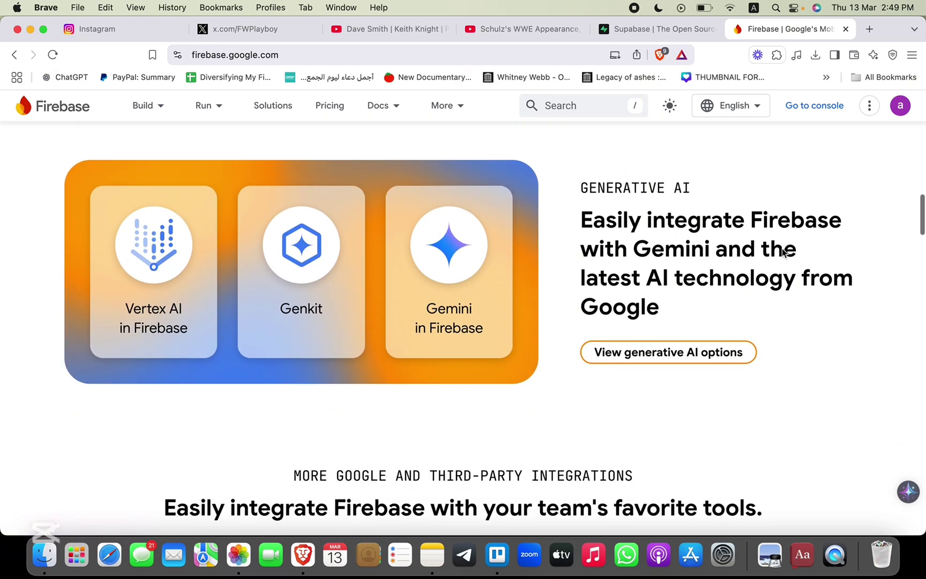
scroll(782, 253, down, 2)
click(644, 38)
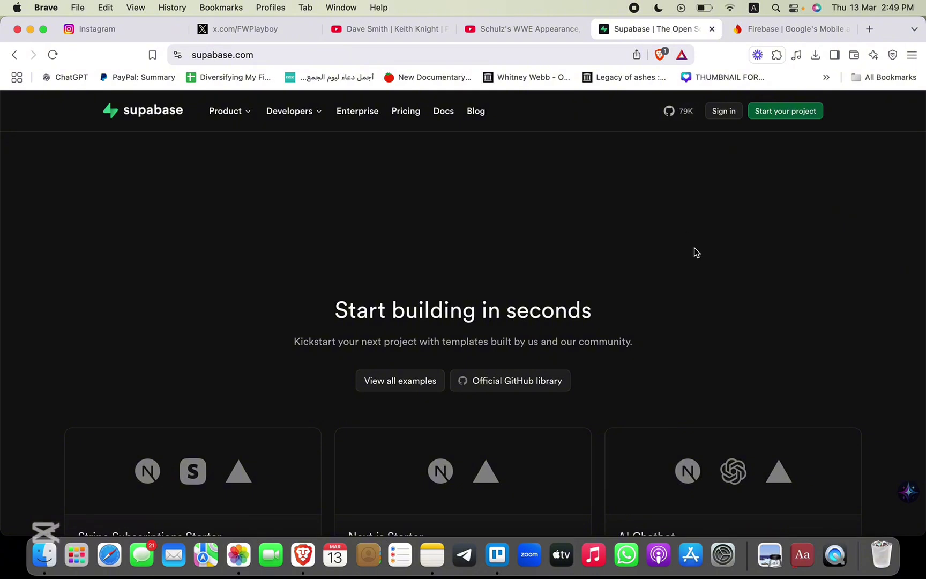
scroll(694, 252, down, 2)
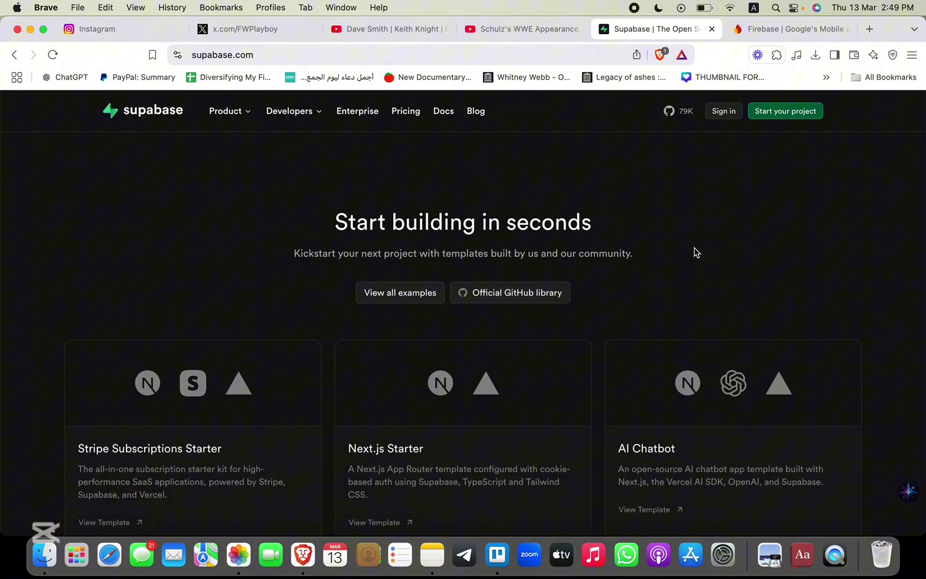
scroll(694, 252, down, 3)
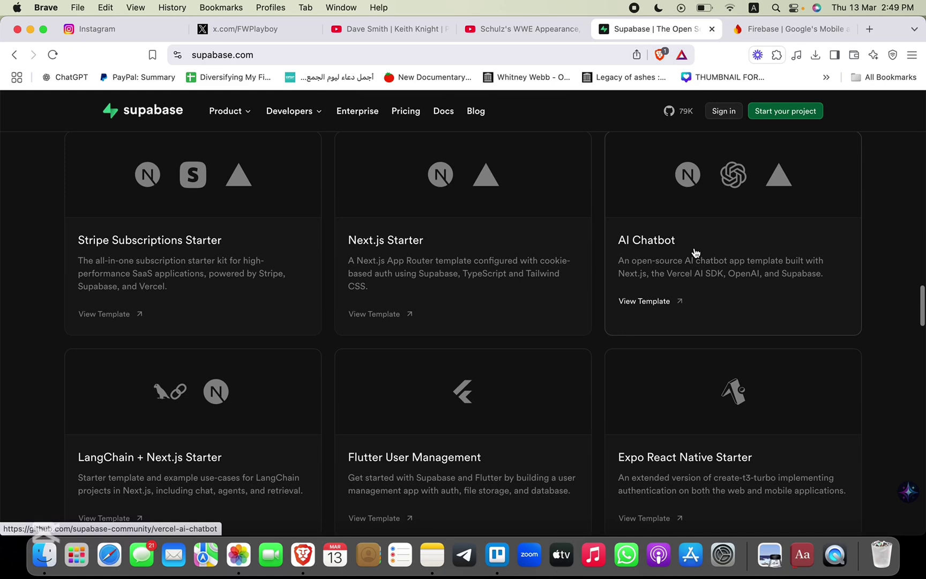
scroll(694, 252, down, 2)
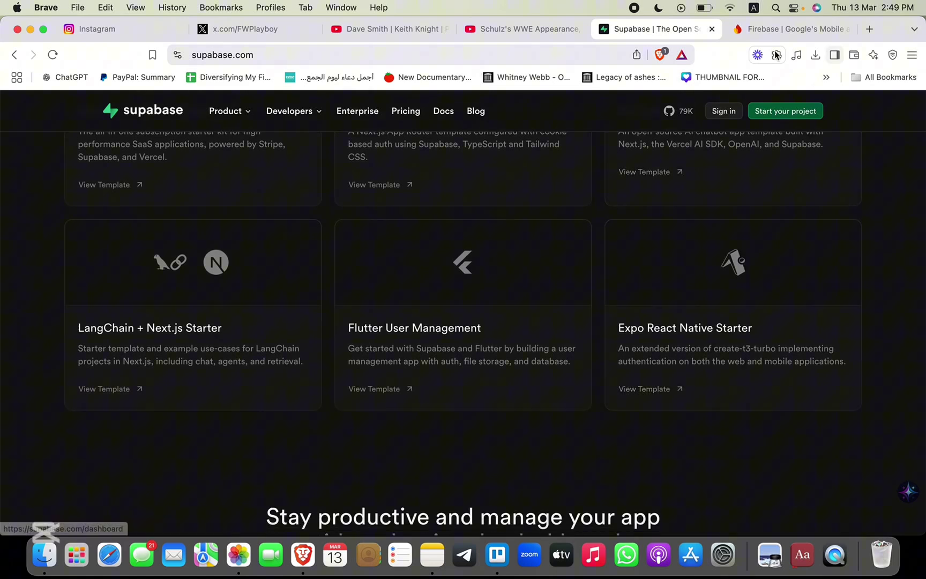
Scroll Firebase to its integrations, extensions and 'Easy to integrate' iOS/Android/Web sections
click(772, 29)
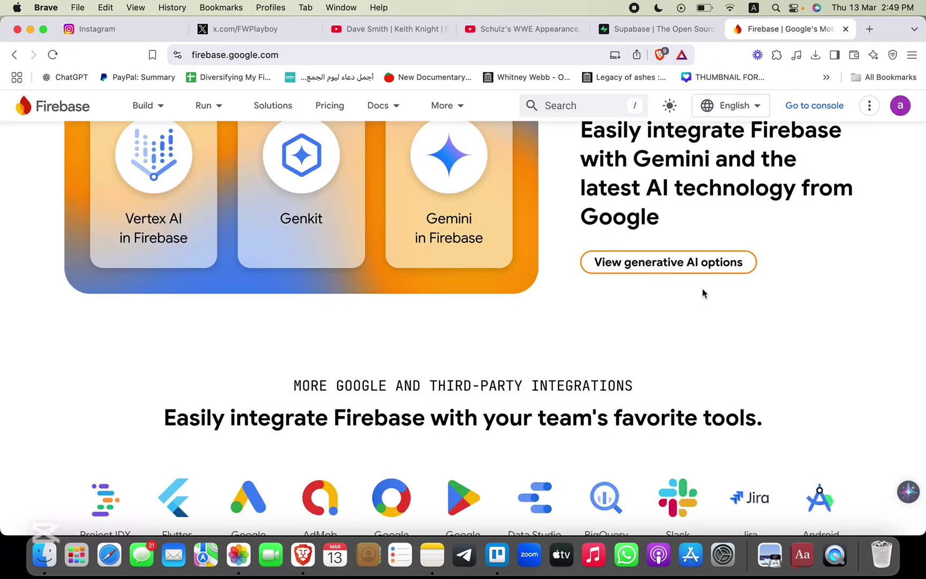
scroll(702, 293, down, 2)
scroll(701, 294, down, 2)
scroll(701, 289, down, 3)
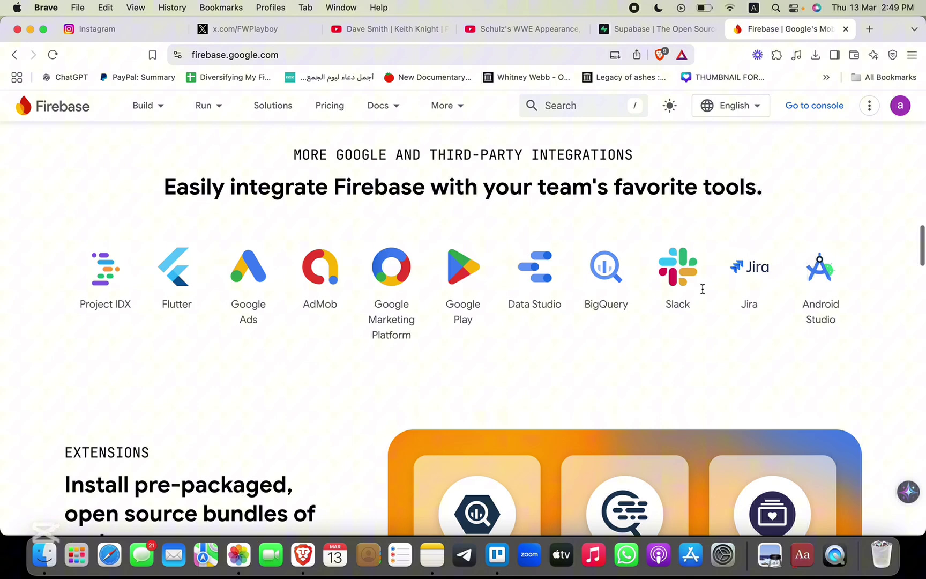
scroll(702, 291, down, 1)
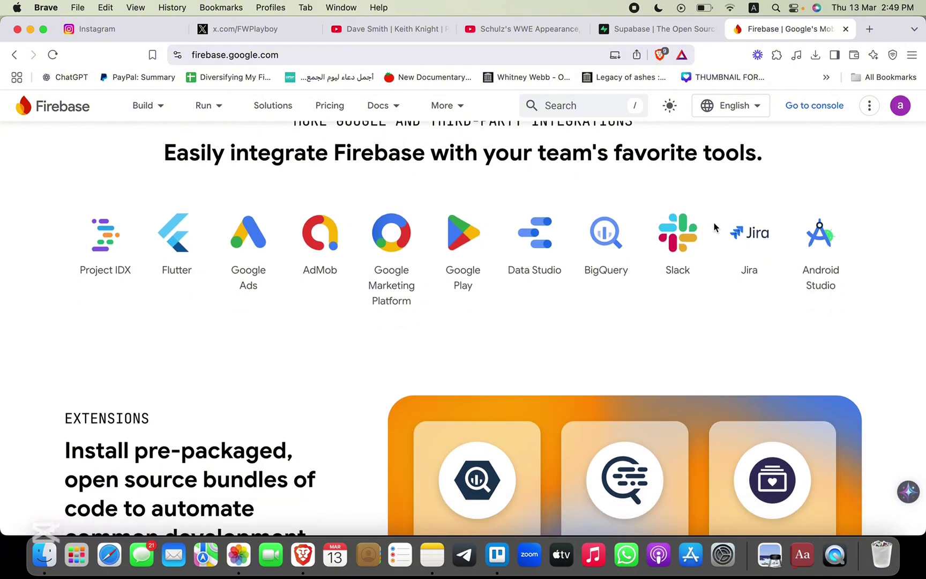
scroll(679, 346, down, 2)
scroll(680, 346, down, 2)
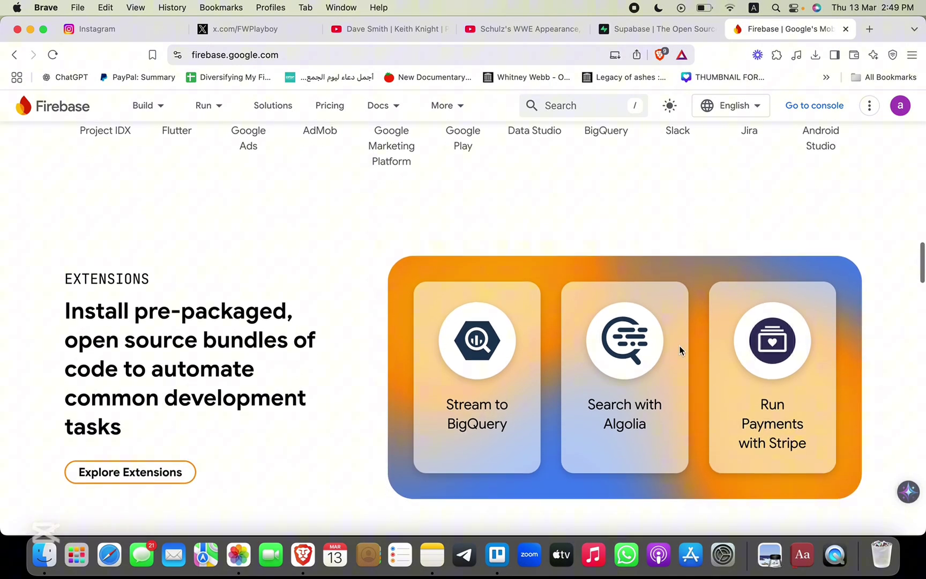
scroll(680, 346, down, 2)
scroll(680, 345, down, 2)
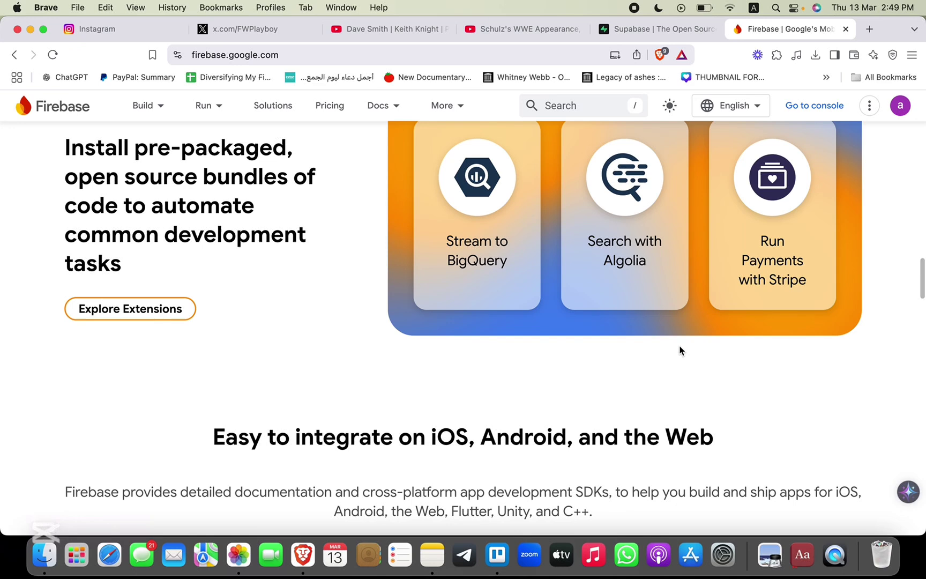
View Supabase's Table Editor demo, then scroll Firebase to its News & Events cards
click(636, 36)
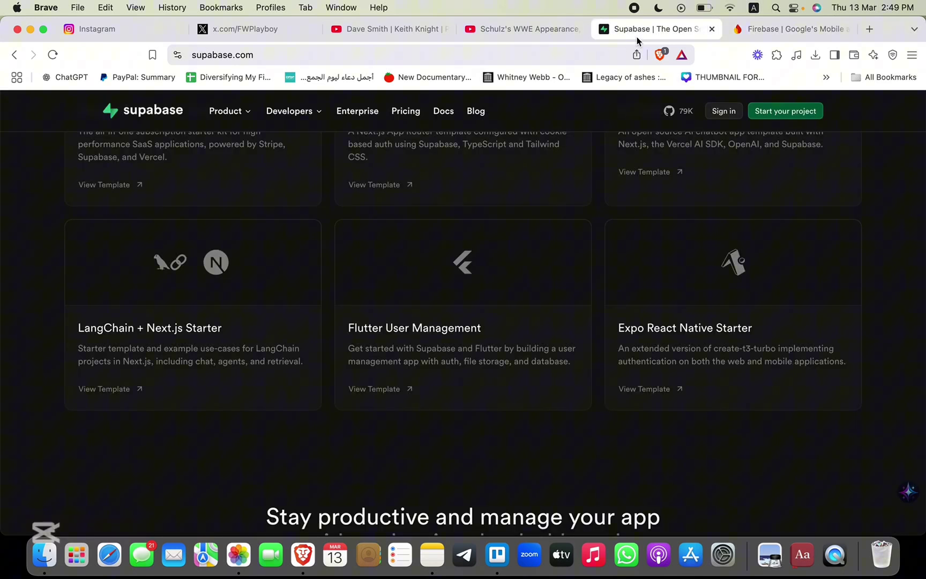
scroll(637, 302, down, 3)
scroll(638, 302, down, 2)
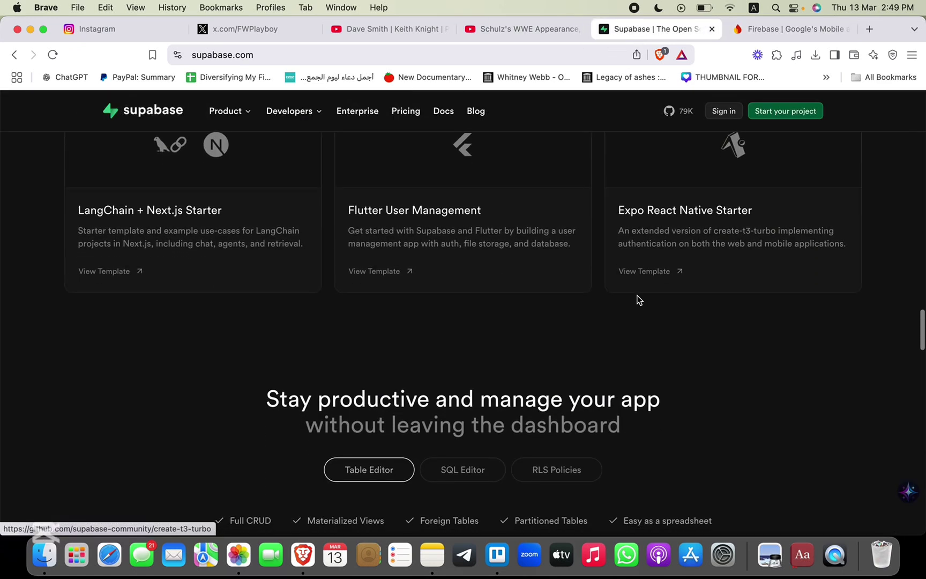
scroll(639, 299, down, 2)
scroll(639, 283, down, 2)
scroll(640, 282, down, 1)
scroll(640, 285, down, 1)
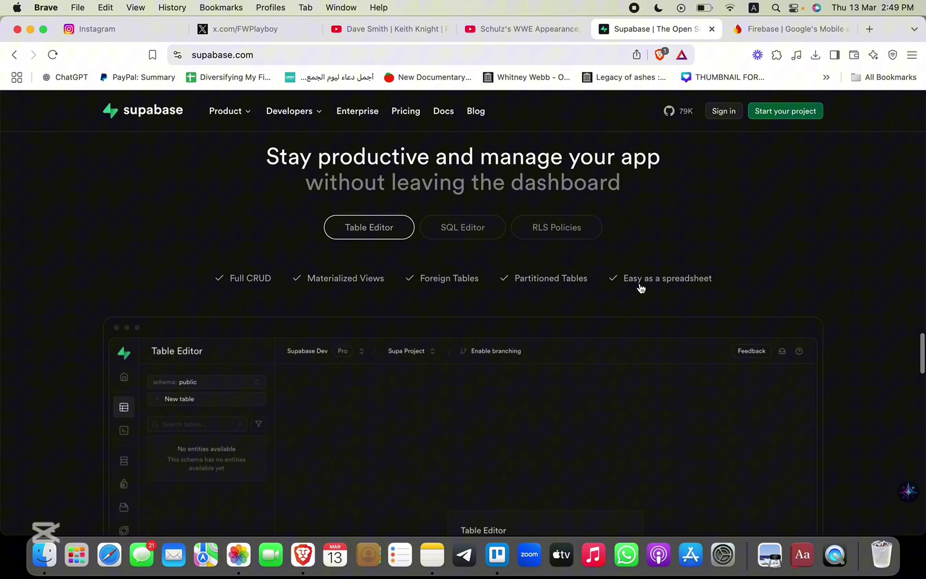
scroll(640, 285, down, 2)
scroll(640, 285, down, 2)
scroll(640, 288, down, 1)
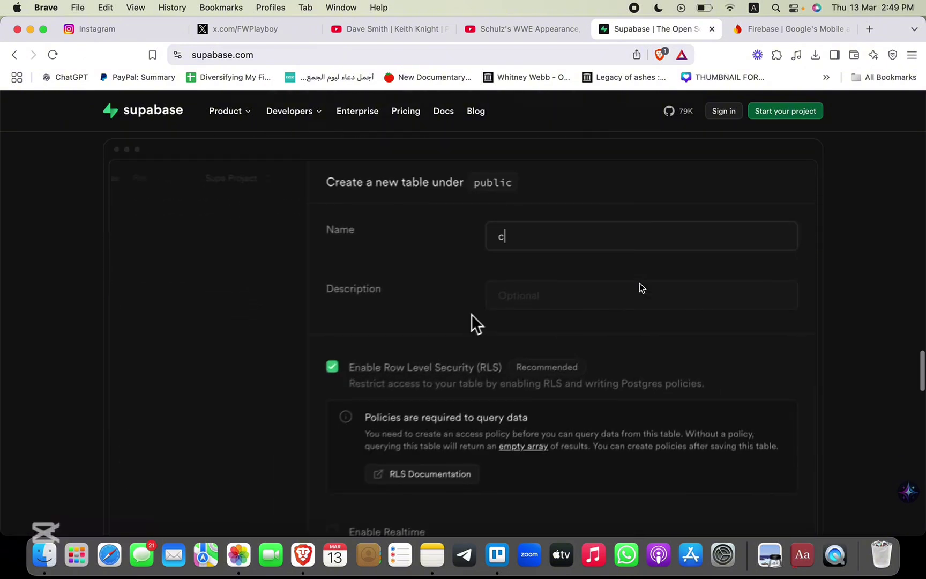
scroll(640, 288, down, 3)
click(759, 33)
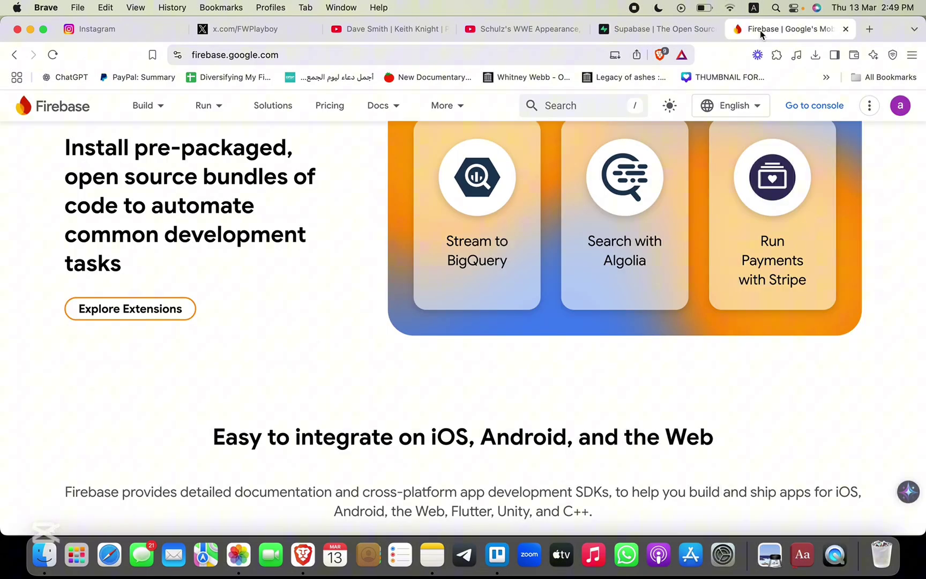
scroll(741, 217, down, 1)
scroll(739, 219, down, 3)
scroll(739, 220, down, 1)
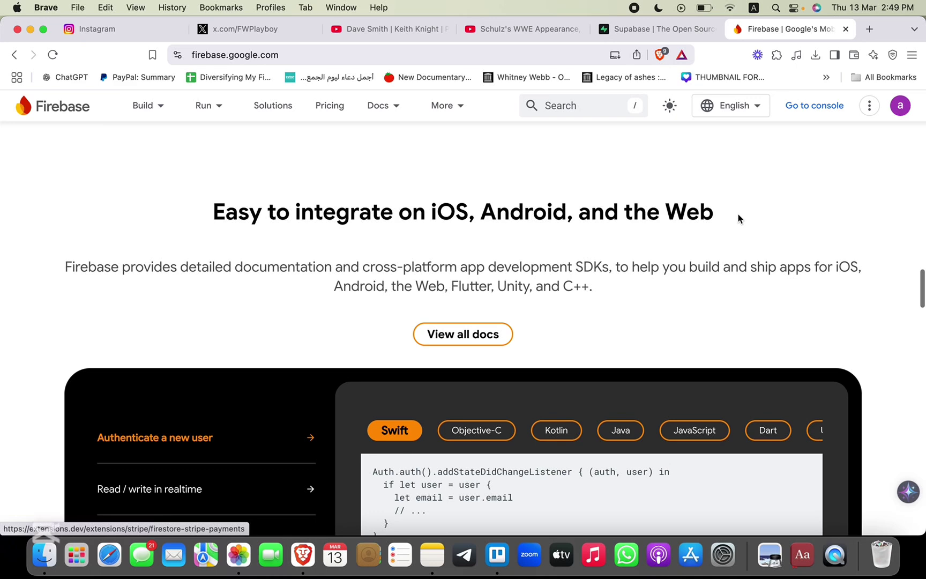
scroll(738, 214, down, 2)
scroll(738, 212, down, 2)
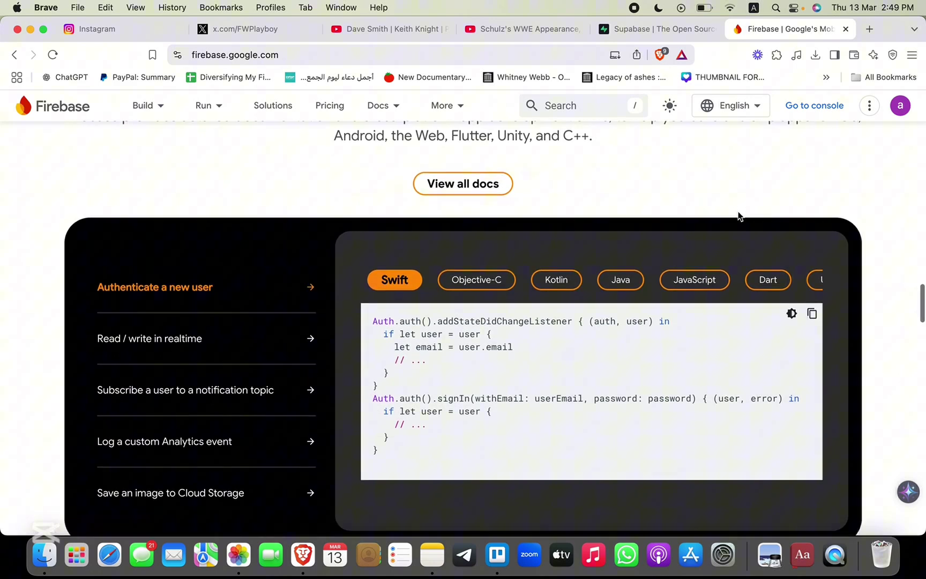
scroll(738, 208, down, 2)
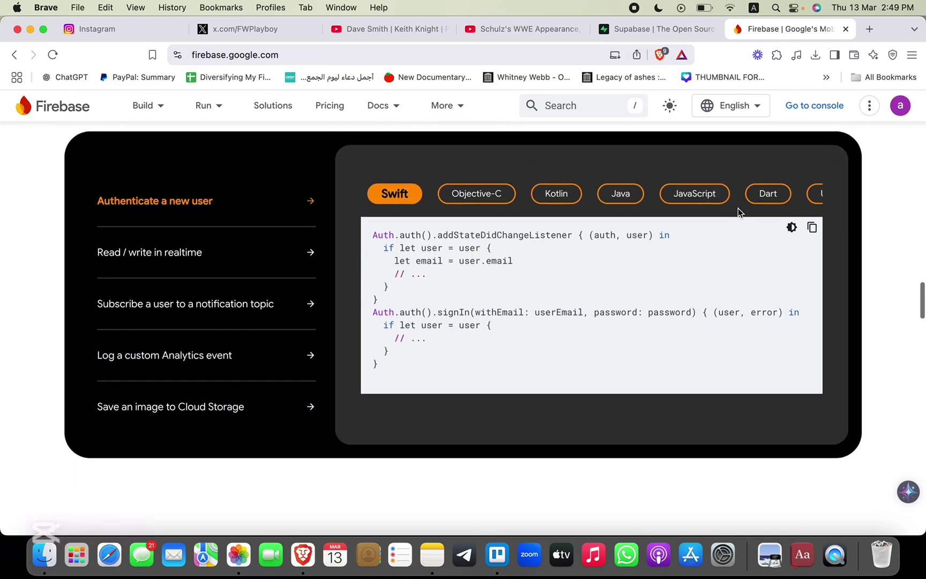
scroll(738, 212, down, 3)
scroll(738, 211, down, 1)
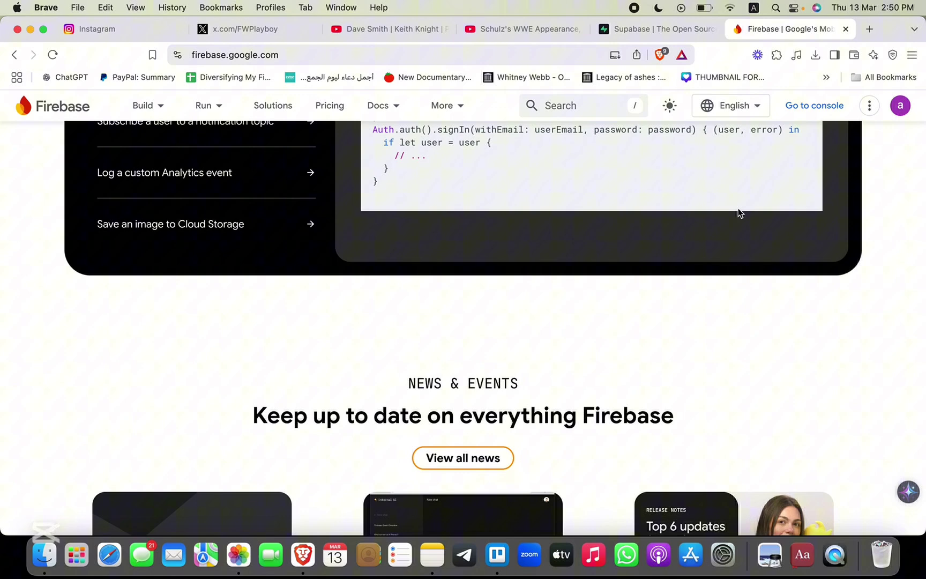
scroll(738, 213, down, 2)
scroll(738, 213, down, 1)
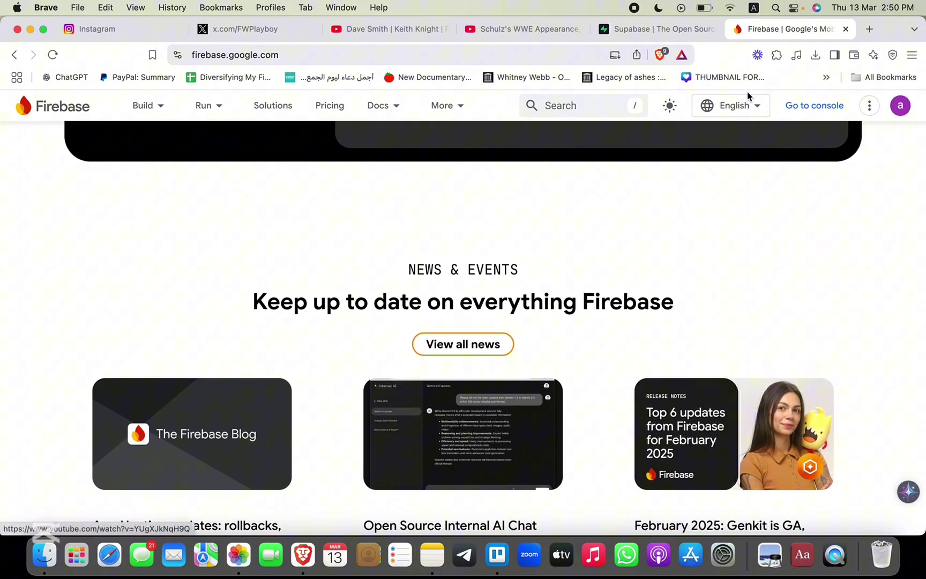
Read Supabase's 'Join the community' testimonials, then scroll Firebase to Common Use Cases
click(669, 33)
scroll(660, 268, down, 3)
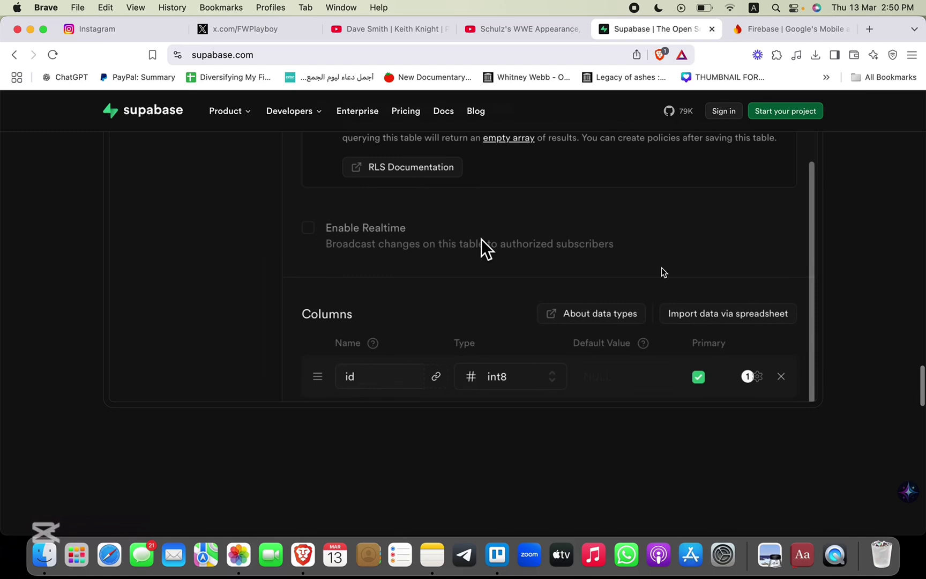
scroll(661, 267, down, 3)
scroll(661, 272, down, 1)
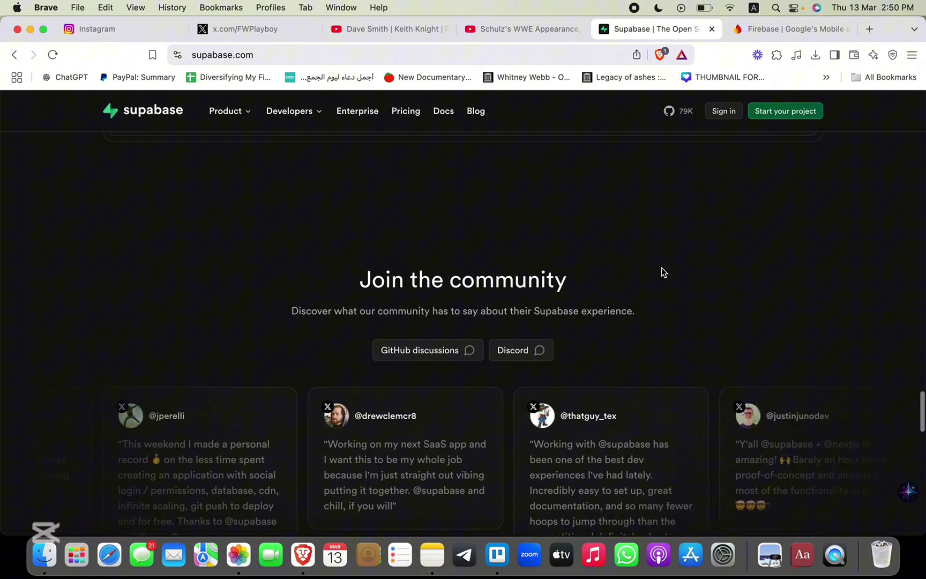
scroll(662, 272, down, 3)
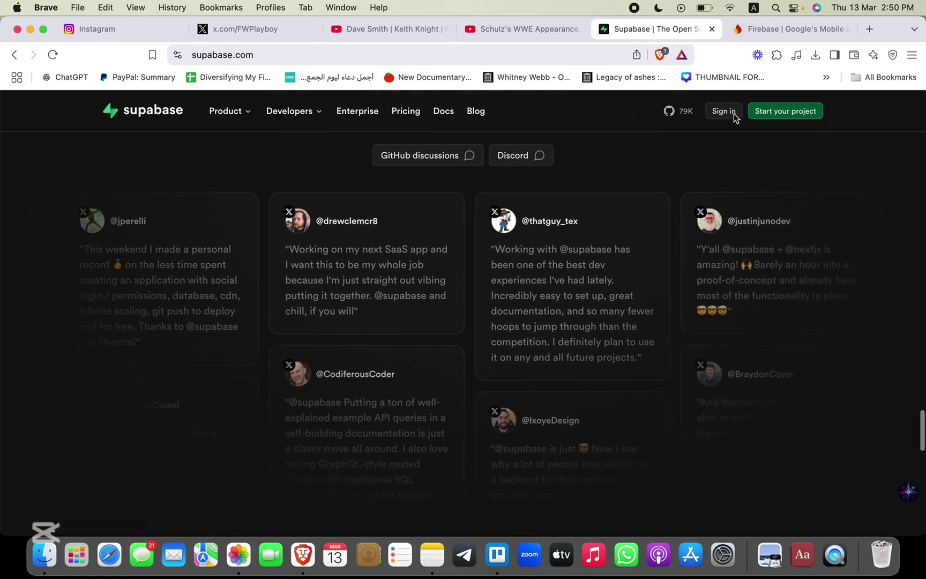
click(763, 29)
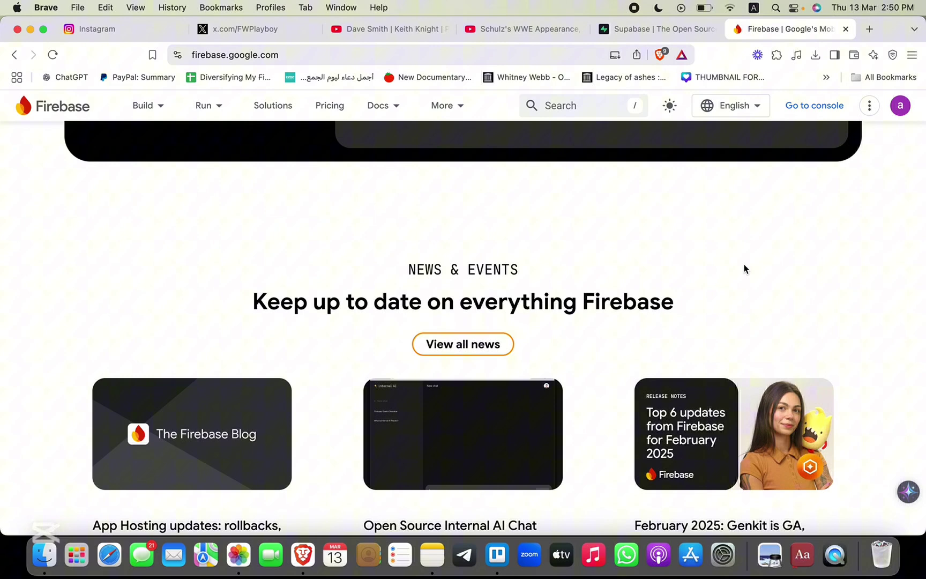
scroll(746, 269, down, 3)
scroll(745, 269, down, 1)
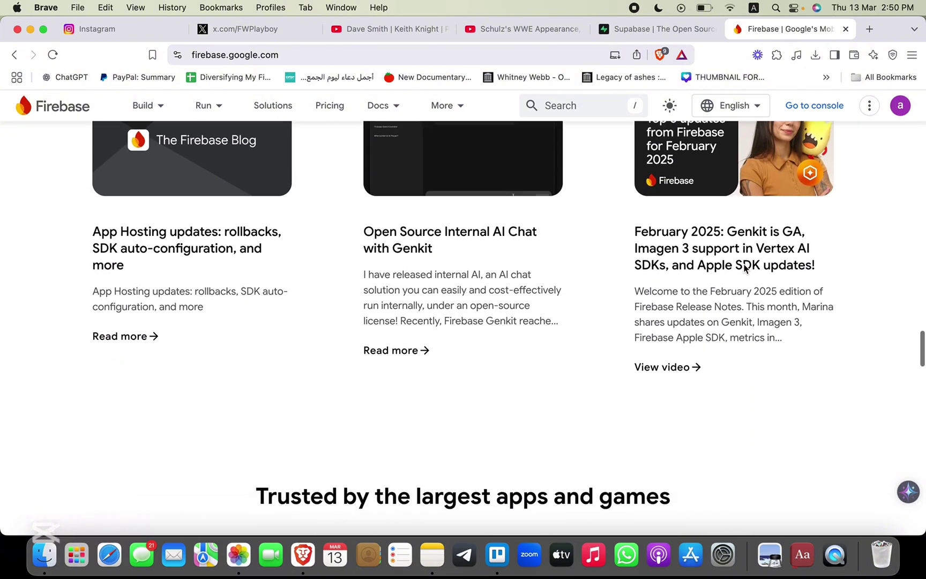
scroll(745, 269, down, 3)
scroll(745, 269, down, 2)
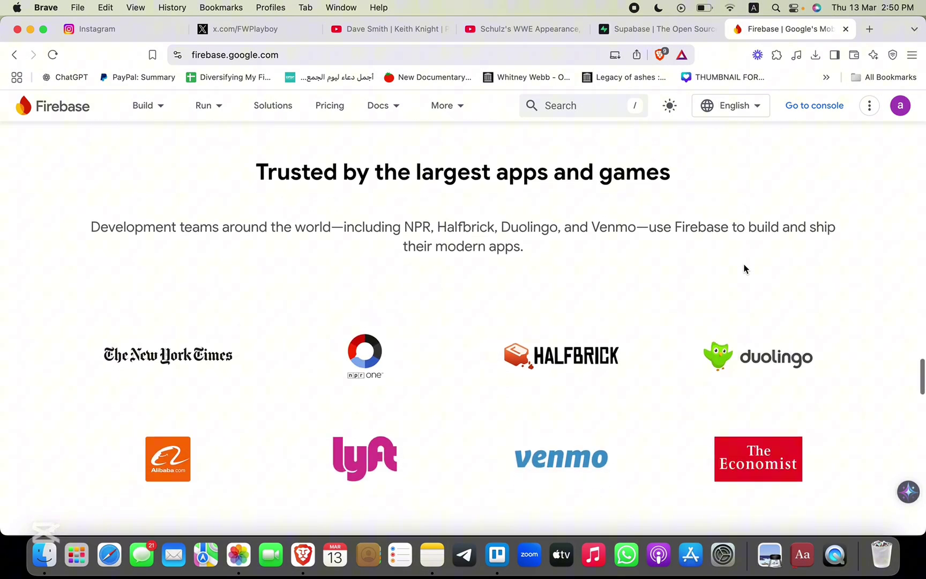
scroll(744, 269, down, 4)
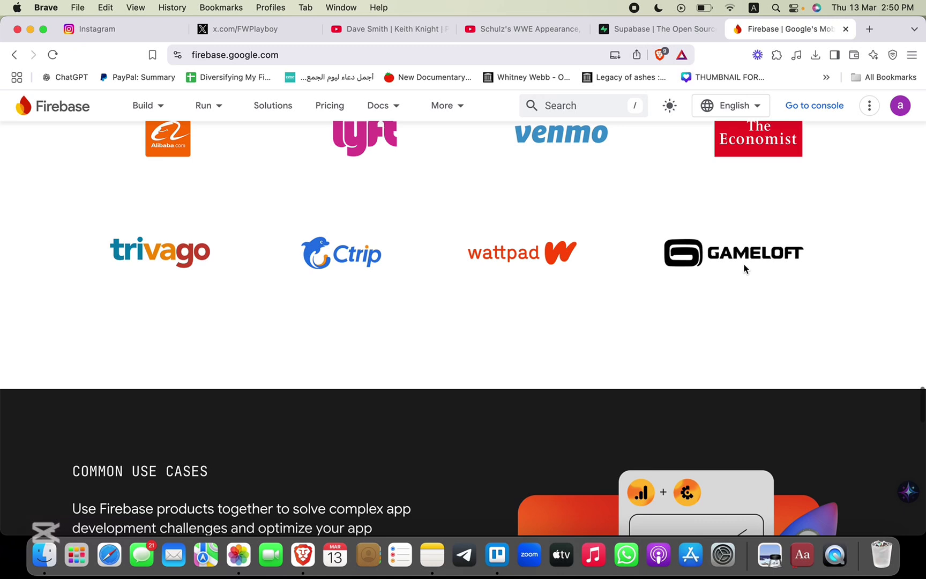
scroll(745, 270, down, 2)
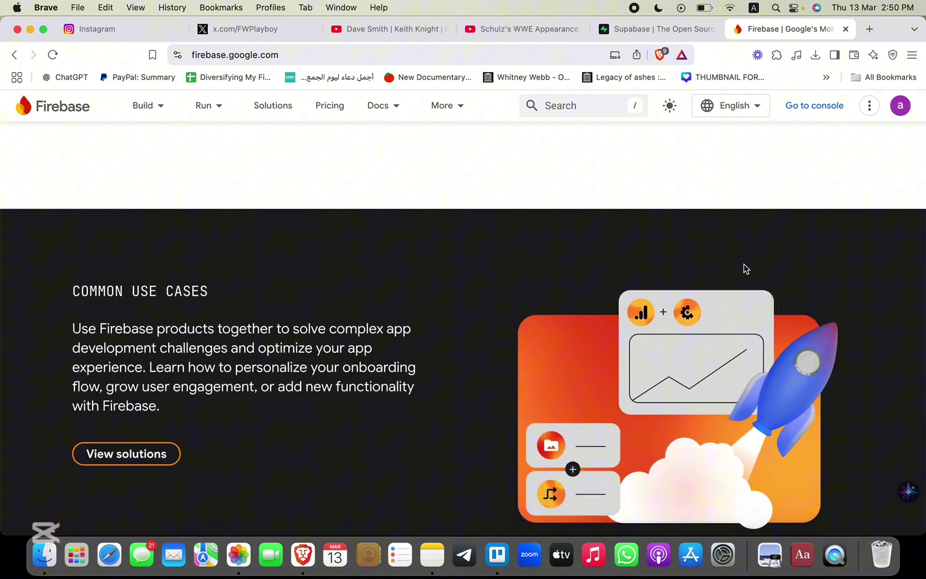